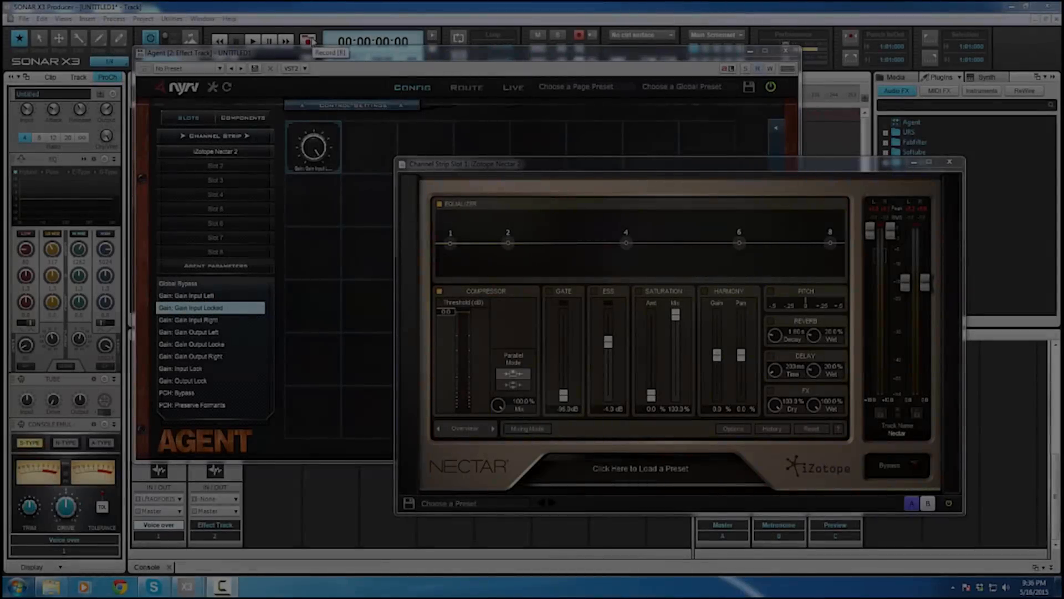
# Start playback and sweep the Gain: Gain Input Locked knob down to minimum and back up to about -4 dB.
pyautogui.press('space')
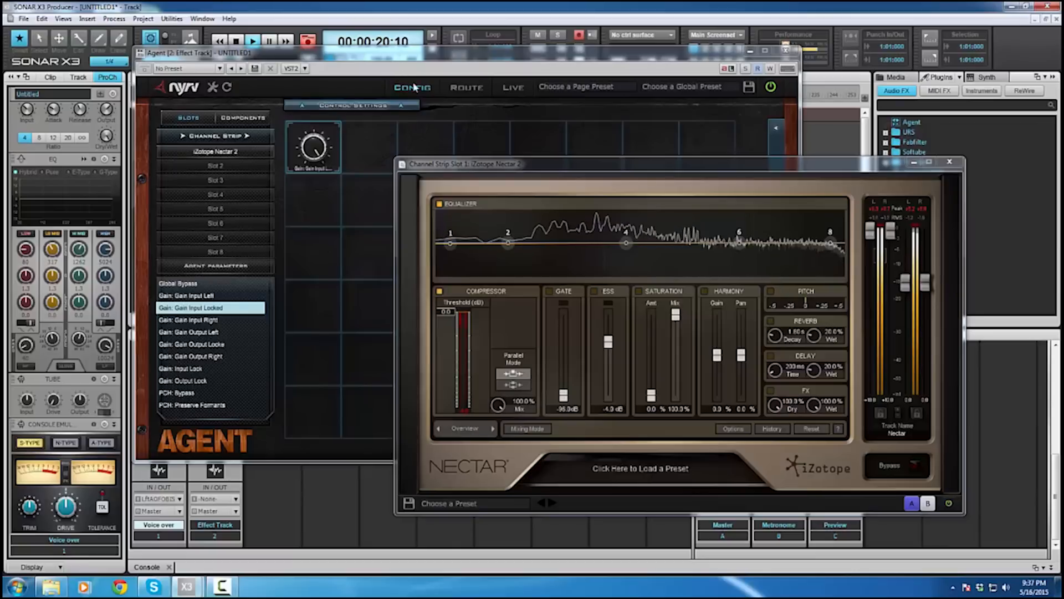
pyautogui.click(319, 148)
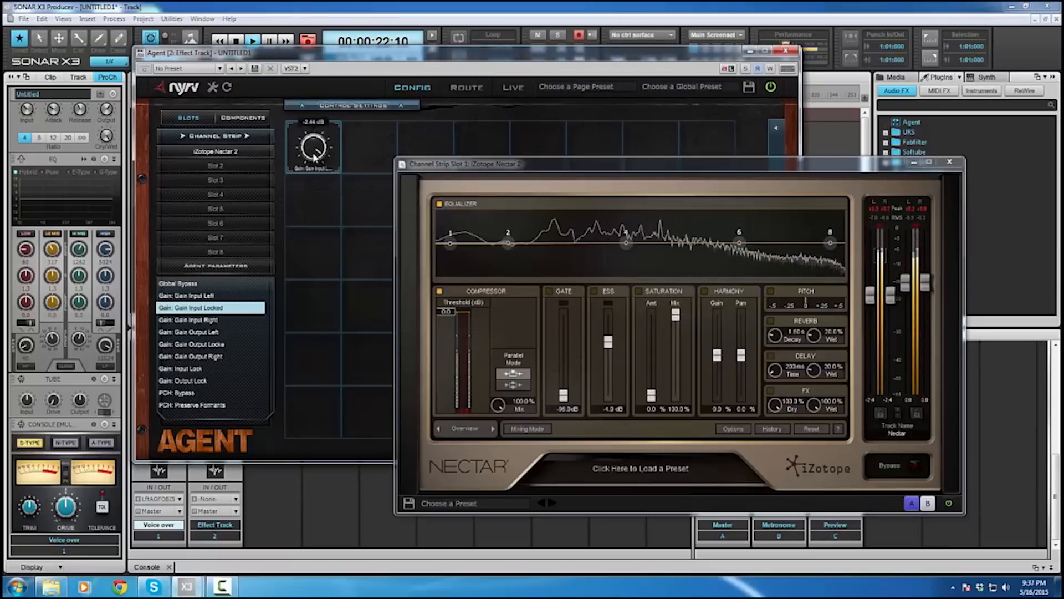
pyautogui.moveTo(314, 151); pyautogui.dragTo(311, 170)
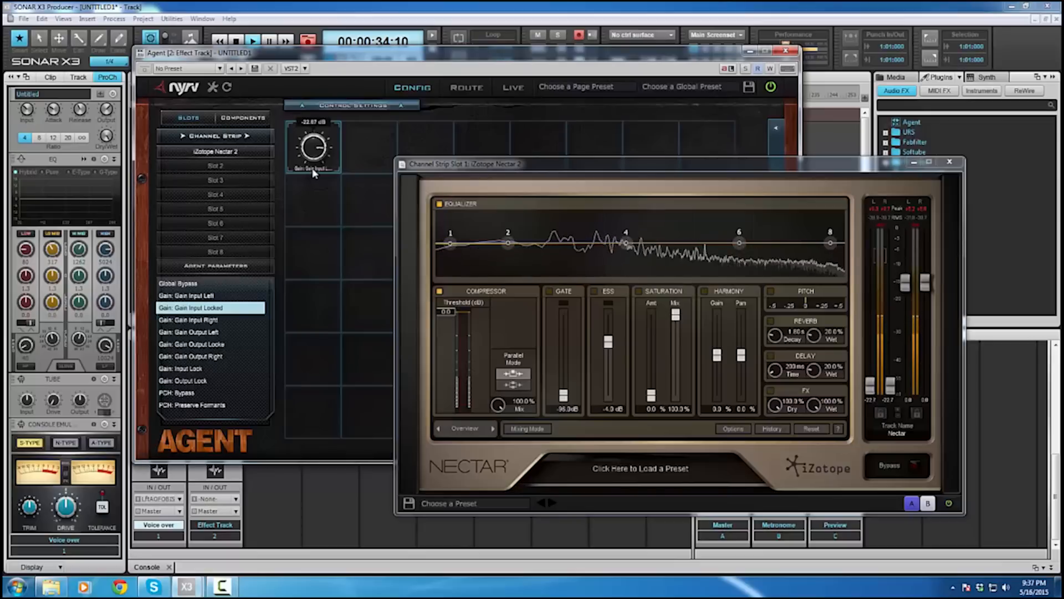
pyautogui.moveTo(881, 328); pyautogui.dragTo(889, 395)
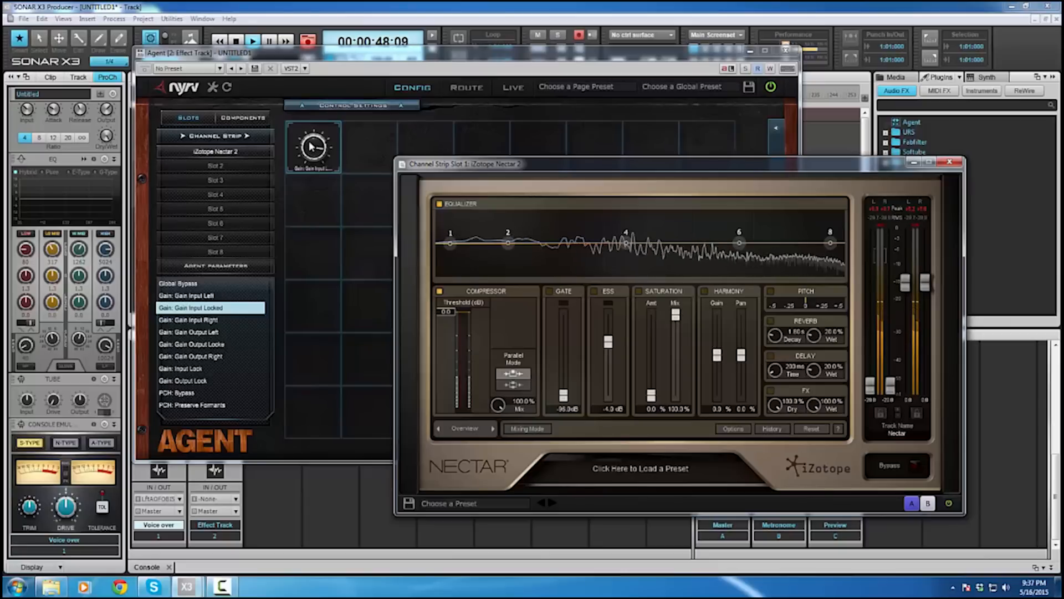
pyautogui.moveTo(314, 145); pyautogui.dragTo(301, 243)
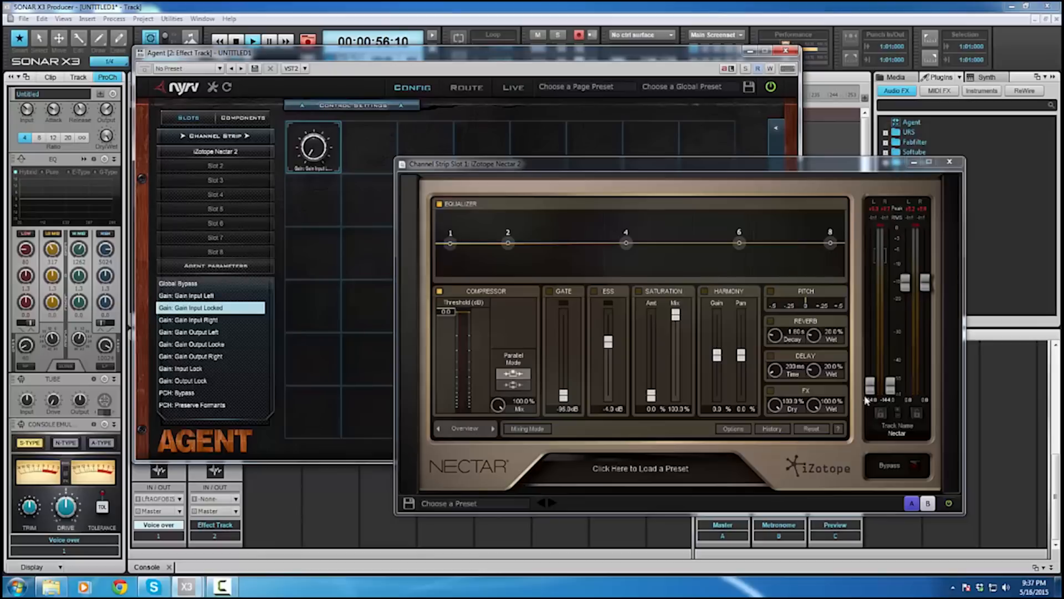
pyautogui.moveTo(314, 149); pyautogui.dragTo(348, 60)
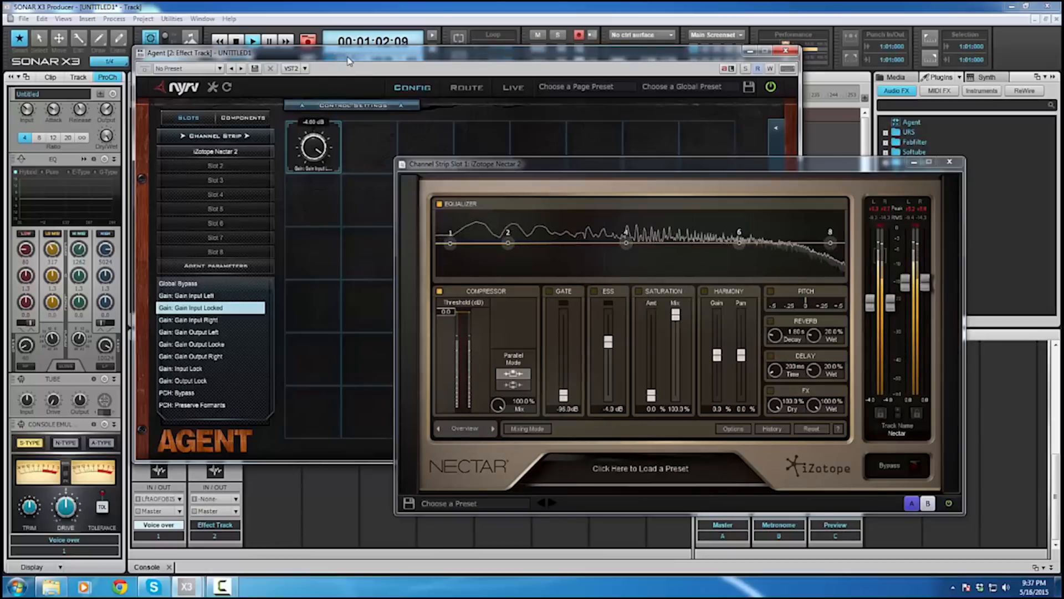
# Set the From value of the Gain Input Locked control to 80 in its Control Settings and test the knob's range.
pyautogui.rightClick(334, 132)
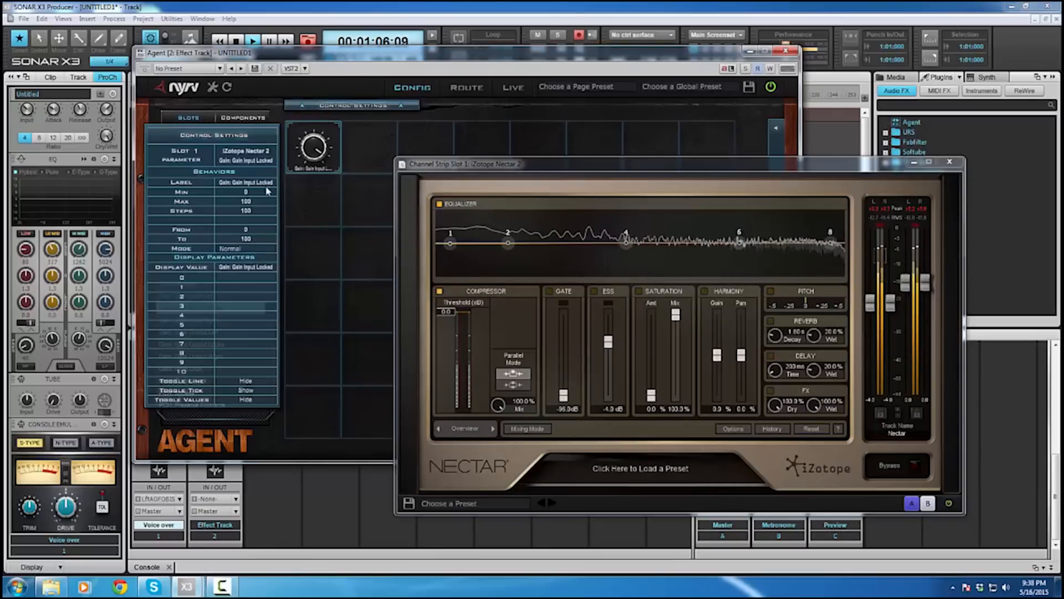
pyautogui.click(254, 228)
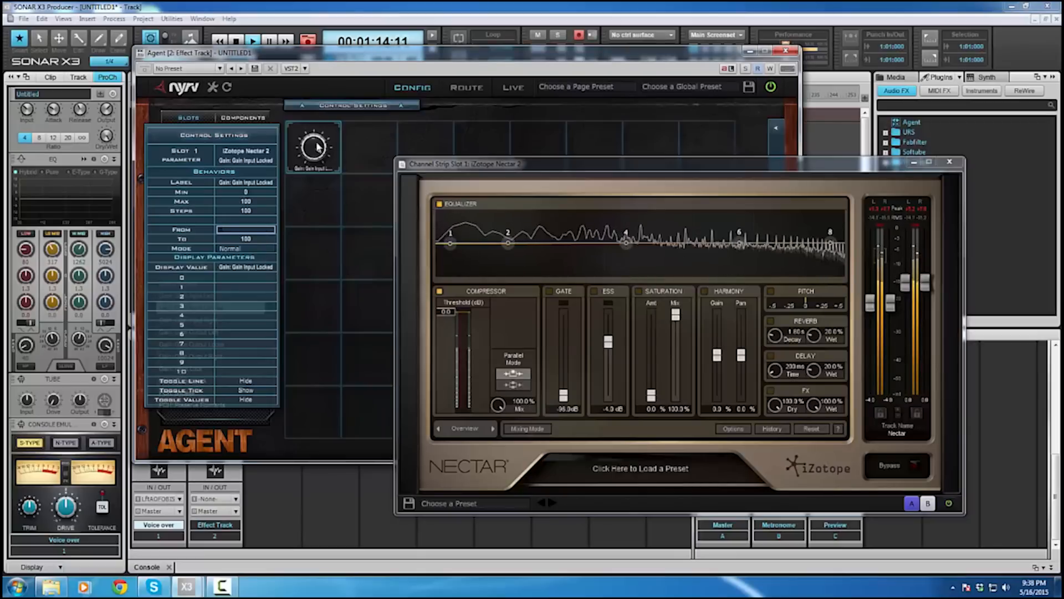
pyautogui.moveTo(319, 147); pyautogui.dragTo(323, 131)
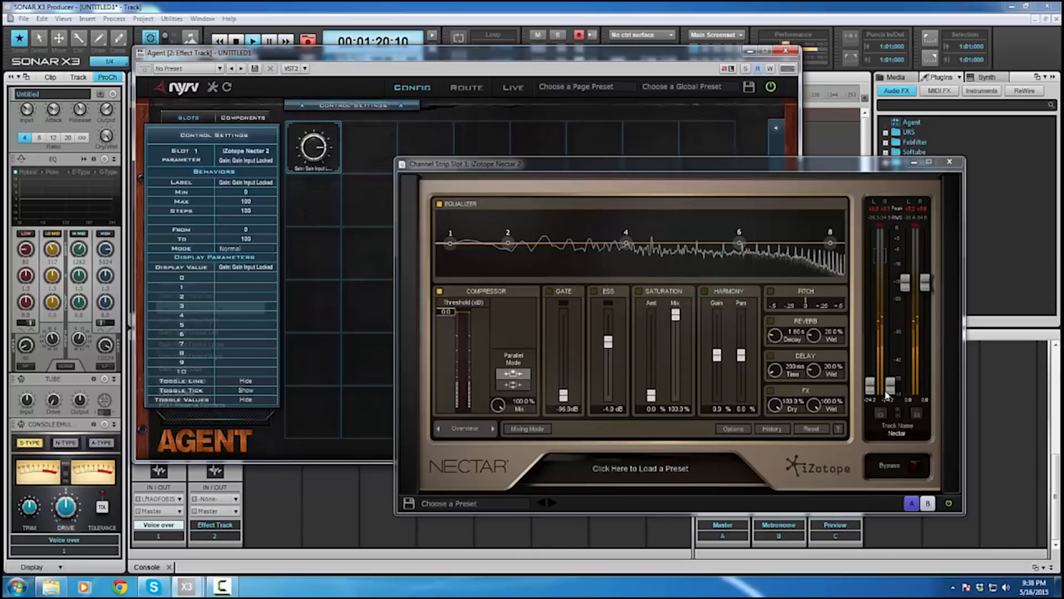
pyautogui.scroll(1, 244, 234)
pyautogui.click(244, 234)
pyautogui.write('80')
pyautogui.press('Return')
pyautogui.moveTo(304, 151); pyautogui.dragTo(331, 65)
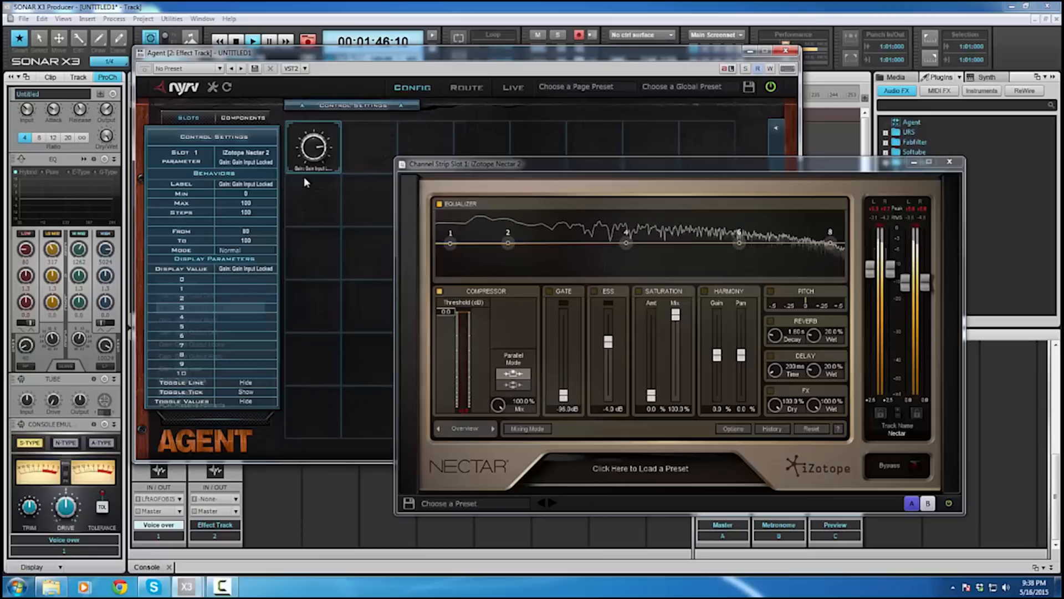
# Show the knob's values, labelling display position 0 as -20 and position 10 as +10.
pyautogui.moveTo(311, 147); pyautogui.dragTo(312, 156)
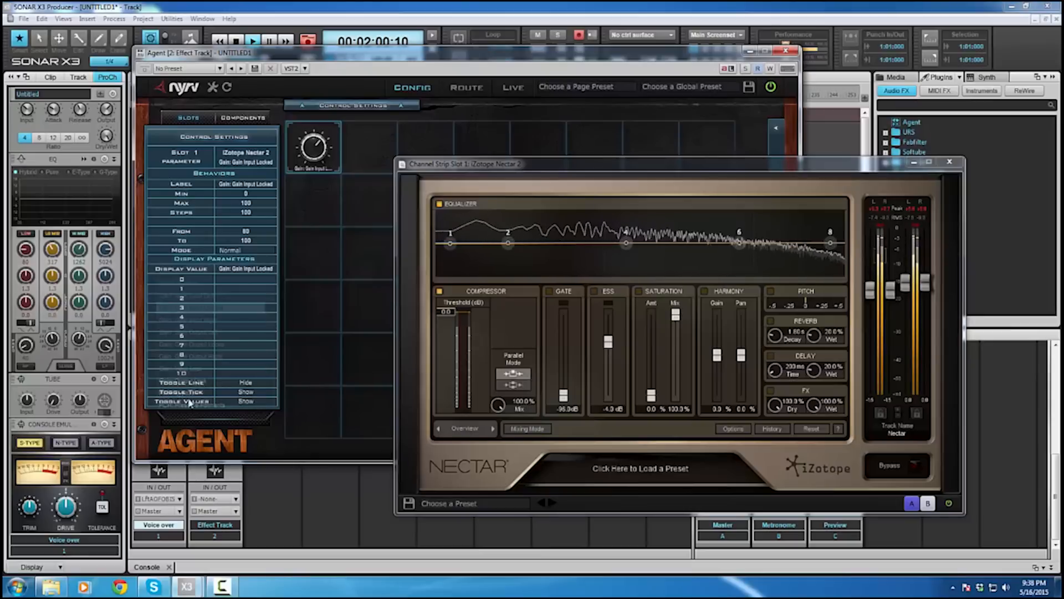
pyautogui.click(247, 281)
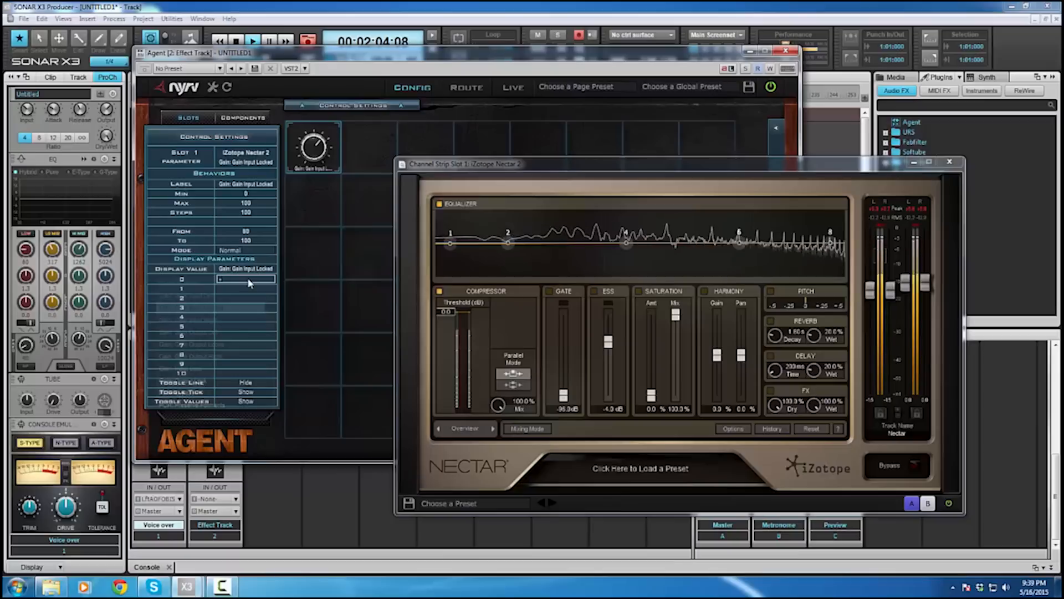
pyautogui.press('Return')
pyautogui.click(255, 372)
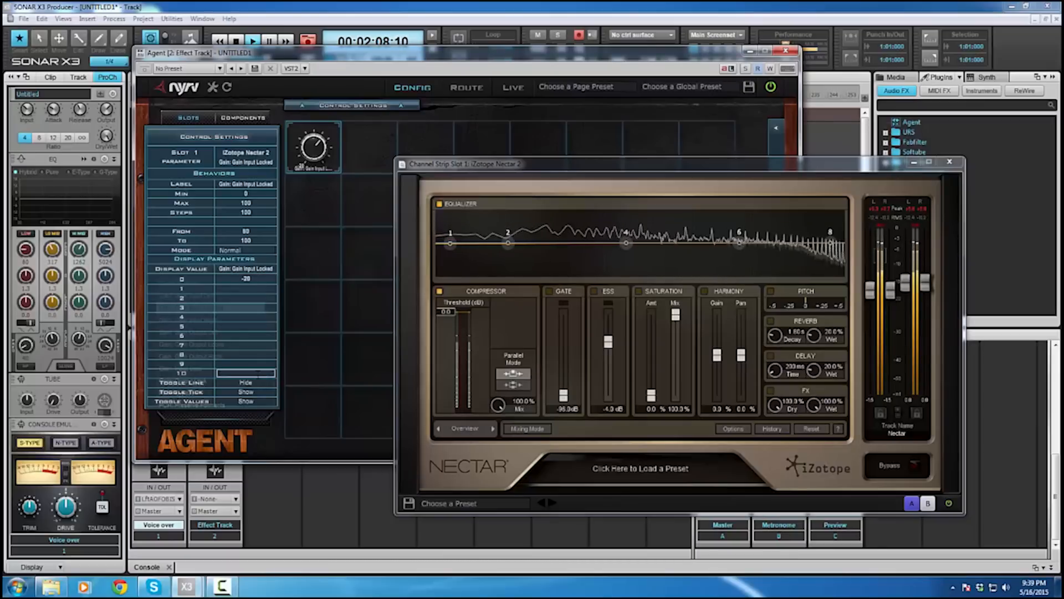
pyautogui.press('Return')
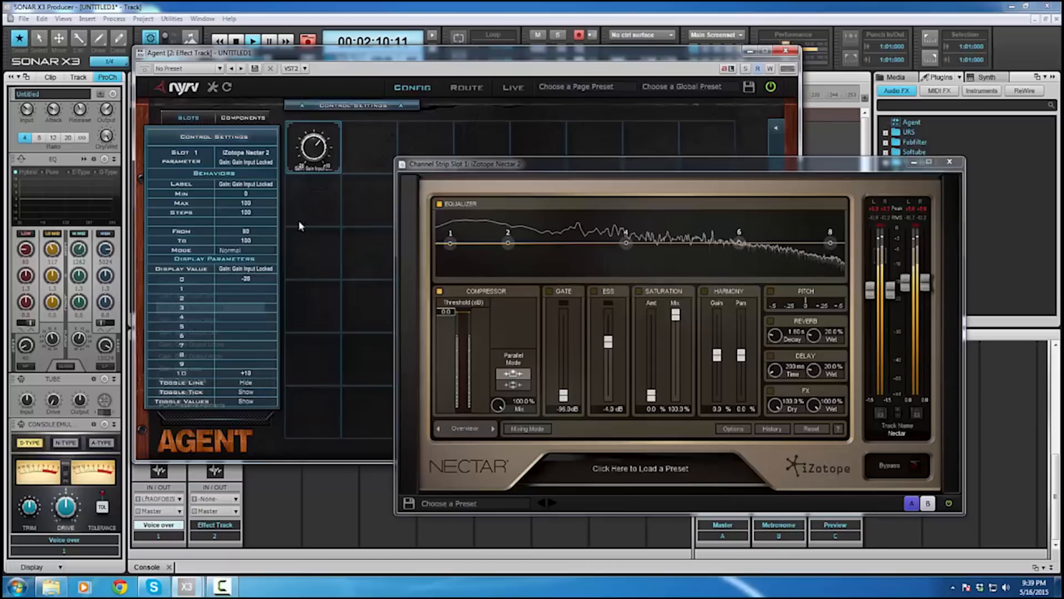
# Turn the knob to locate the intermediate levels and label display position 7 as 0 and position 3 as -10.
pyautogui.moveTo(316, 152); pyautogui.dragTo(321, 148)
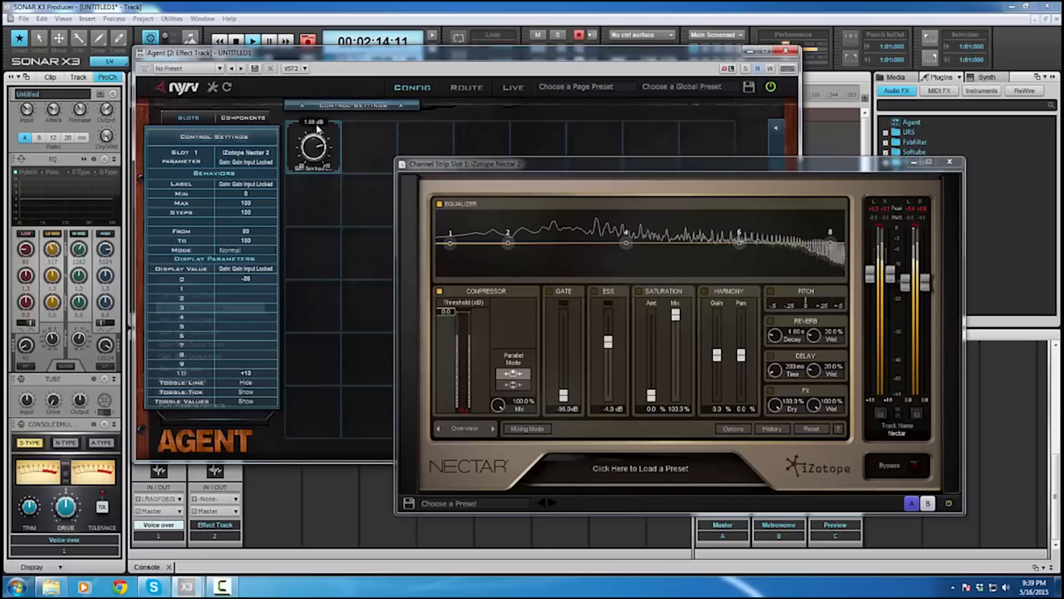
pyautogui.moveTo(314, 154); pyautogui.dragTo(315, 158)
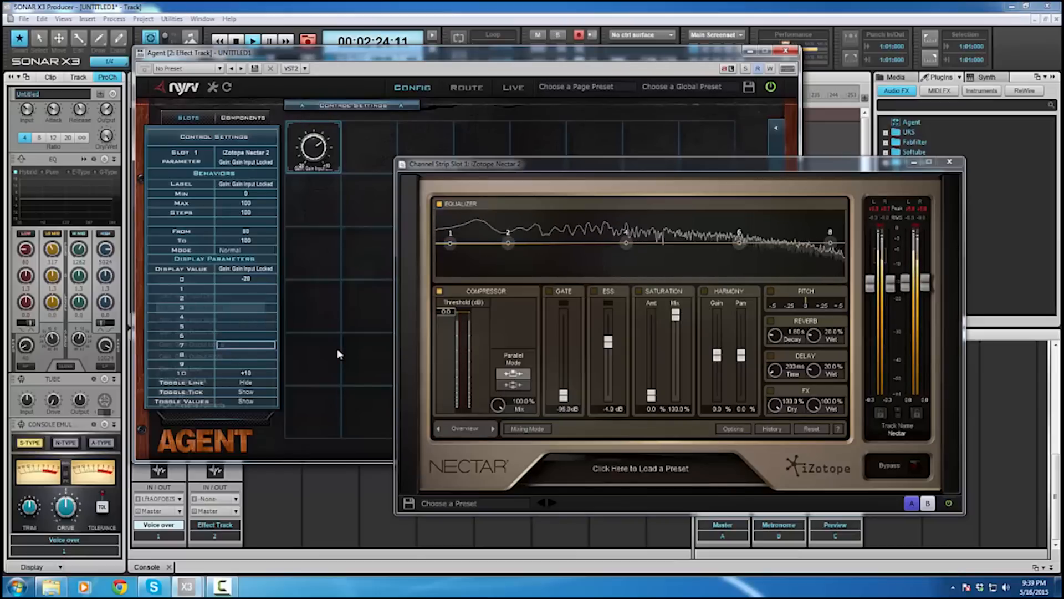
pyautogui.write('0')
pyautogui.press('Return')
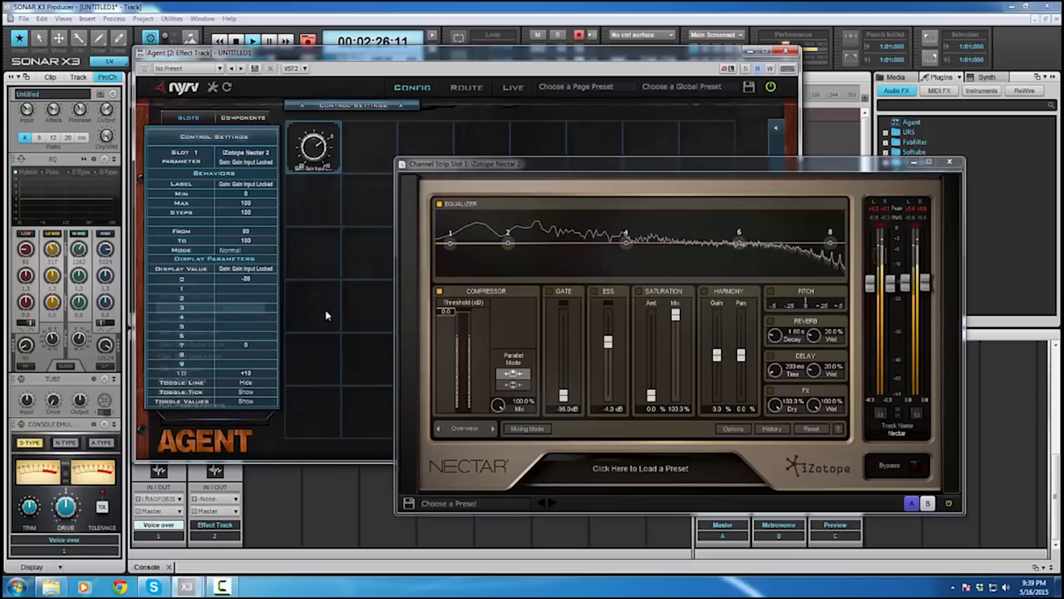
pyautogui.moveTo(317, 147); pyautogui.dragTo(308, 177)
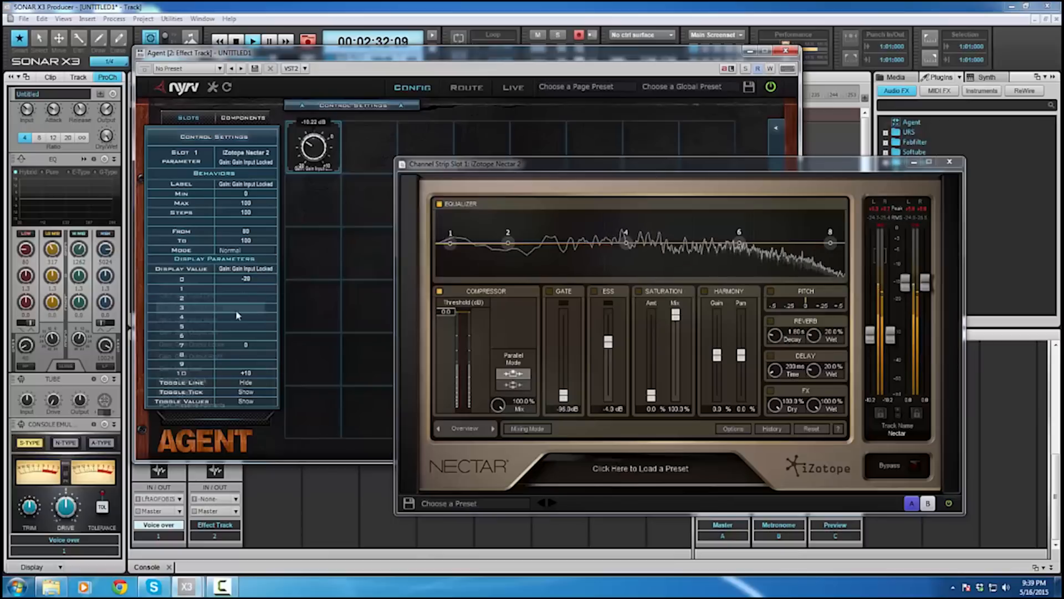
pyautogui.click(251, 308)
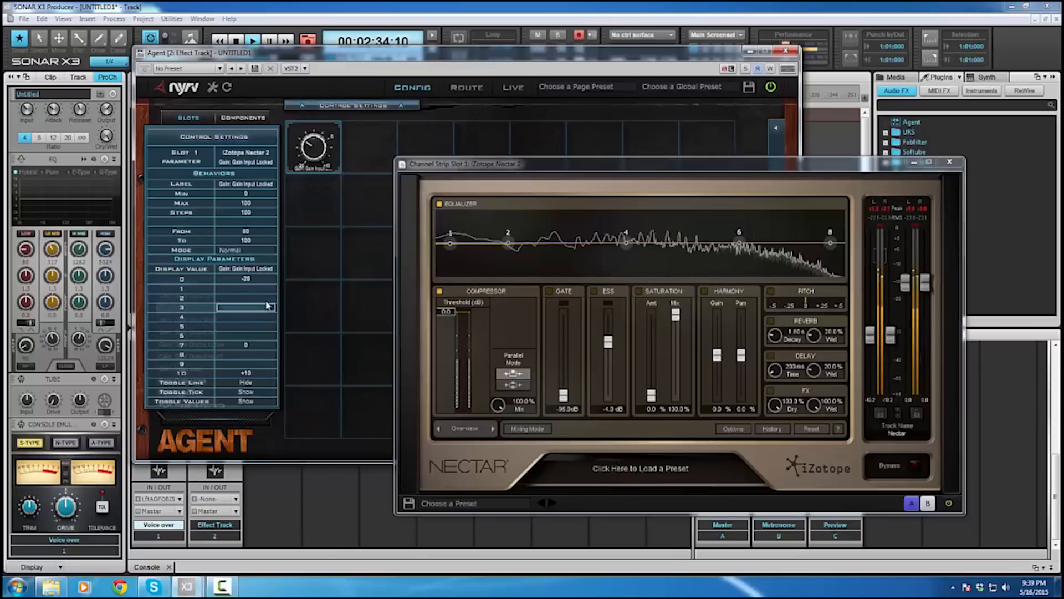
pyautogui.write('-10')
pyautogui.press('Return')
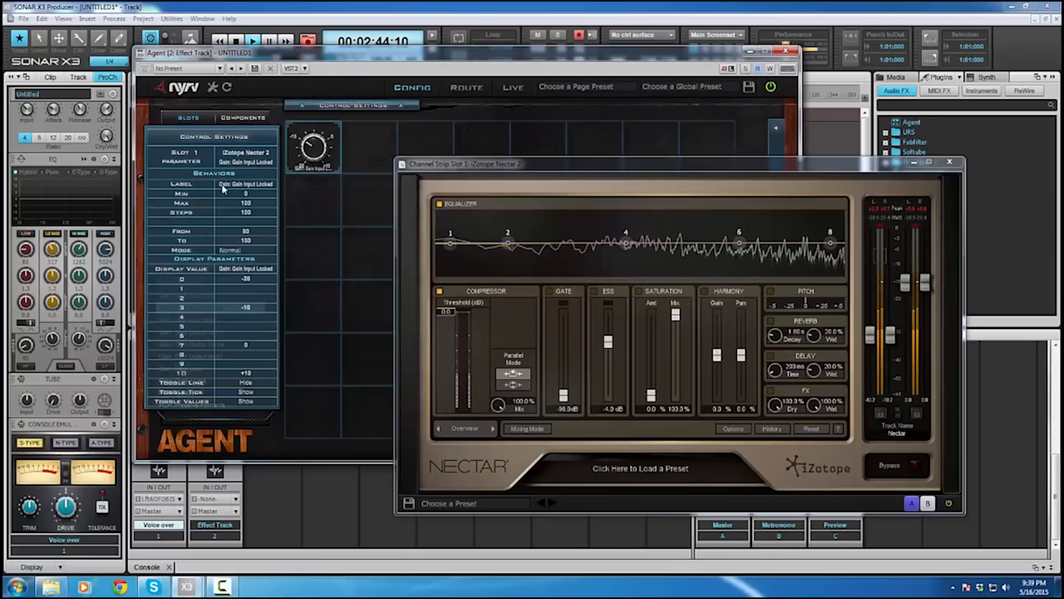
# Change the gain knob's label to Input and try out the renamed knob.
pyautogui.click(212, 139)
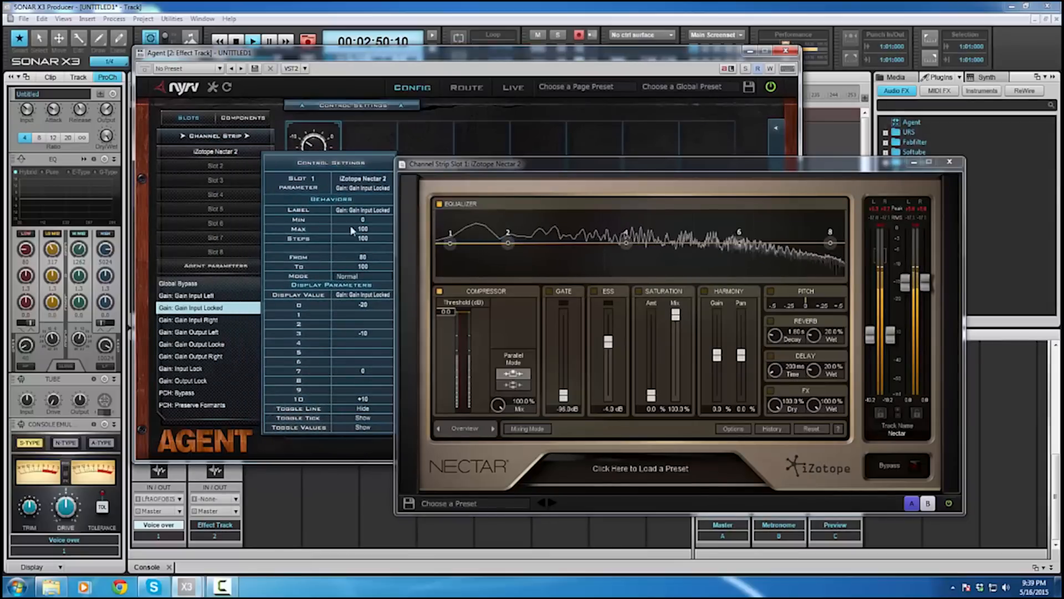
pyautogui.moveTo(309, 162); pyautogui.dragTo(231, 156)
pyautogui.click(242, 202)
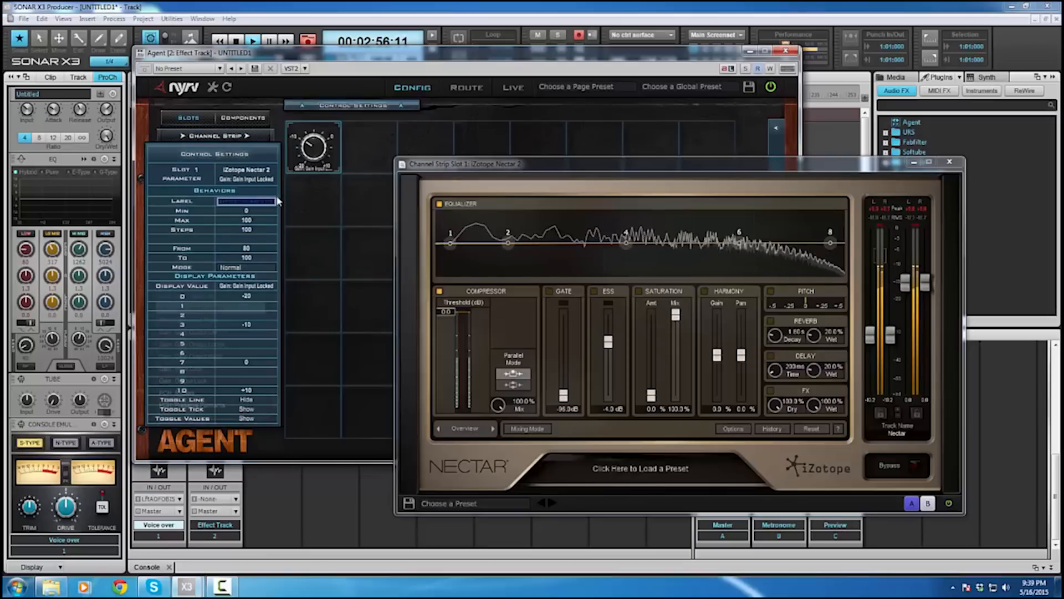
pyautogui.press('BackSpace')
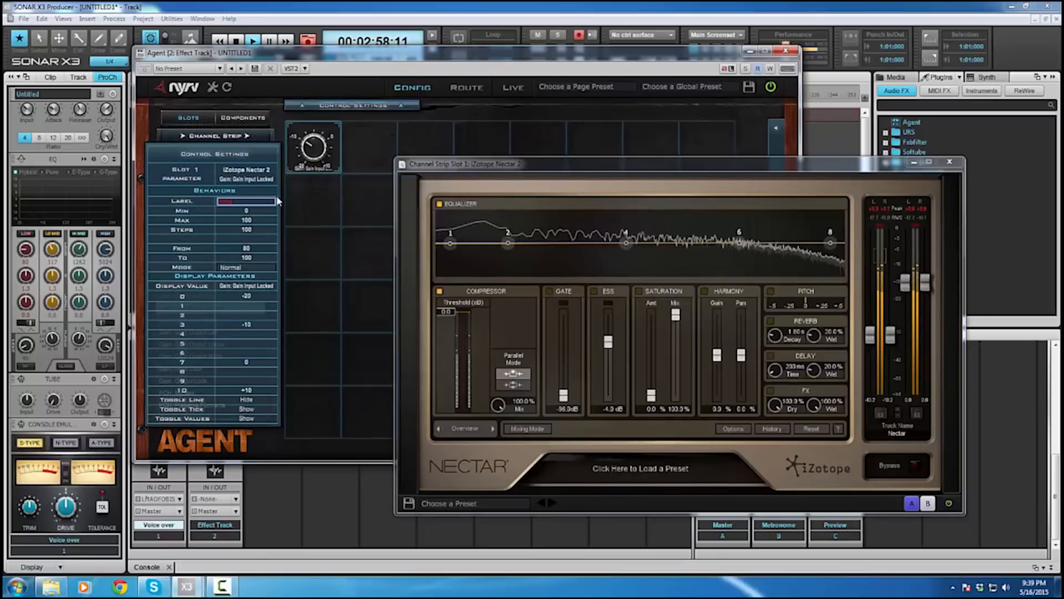
pyautogui.write('Input')
pyautogui.press('Return')
pyautogui.moveTo(316, 166)
pyautogui.moveTo(316, 166); pyautogui.dragTo(324, 129)
# Try orange as the color of the Input knob.
pyautogui.rightClick(334, 133)
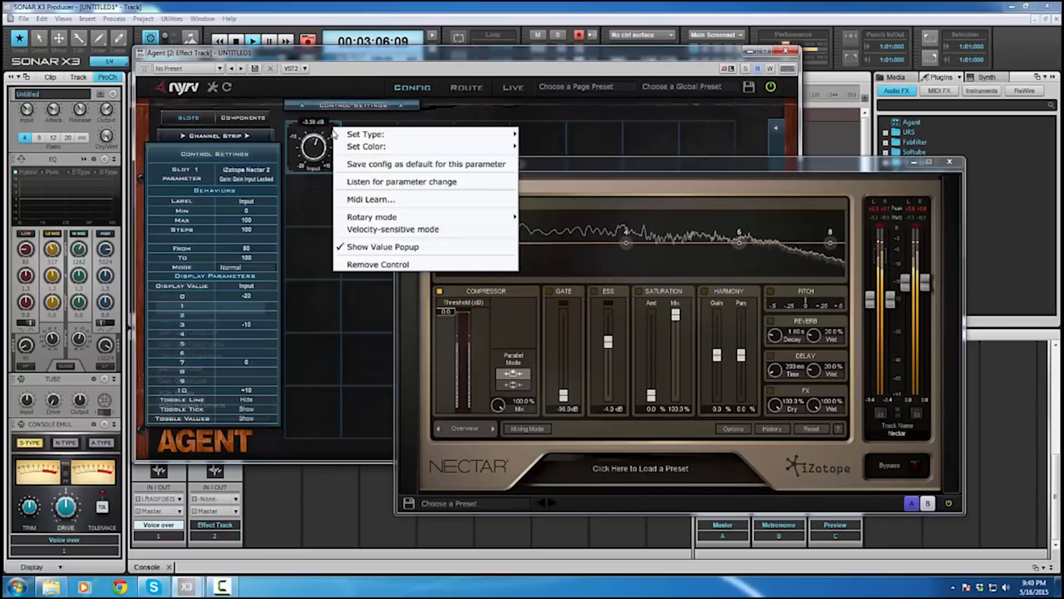
pyautogui.moveTo(400, 150)
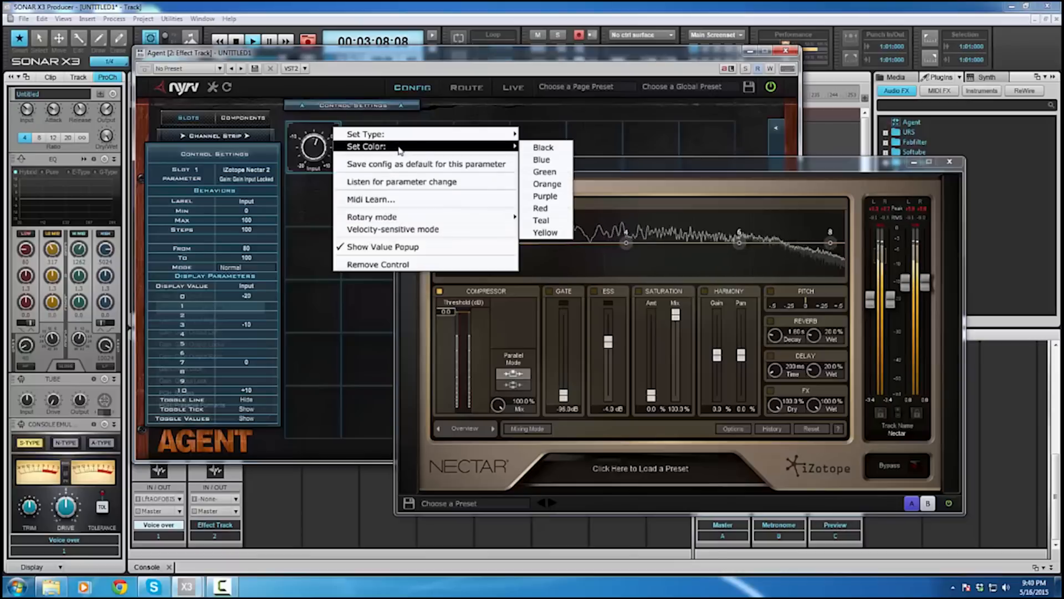
pyautogui.click(547, 184)
# Set the color of the Input knob to green.
pyautogui.rightClick(323, 132)
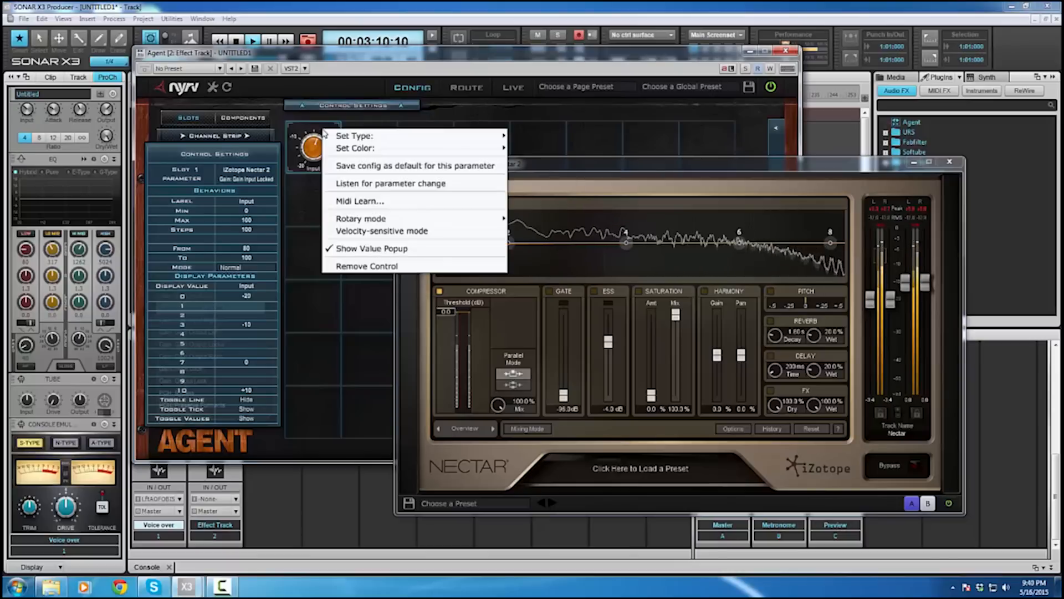
pyautogui.moveTo(396, 150)
pyautogui.click(533, 173)
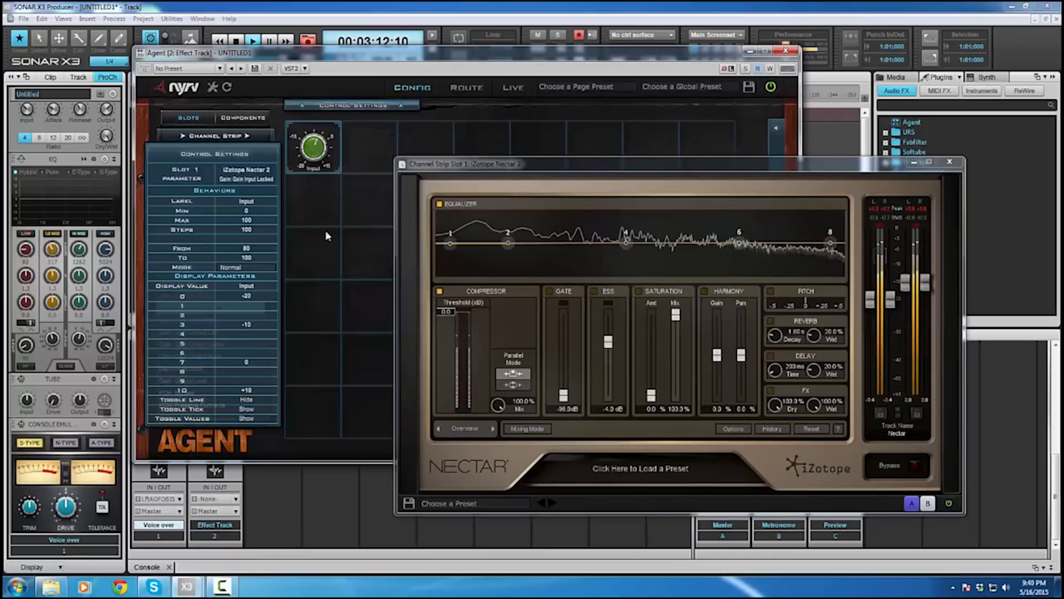
# Try the line, tick and value toggles of the Input knob, restore line to Hide and the others to Show, and turn the knob.
pyautogui.click(247, 400)
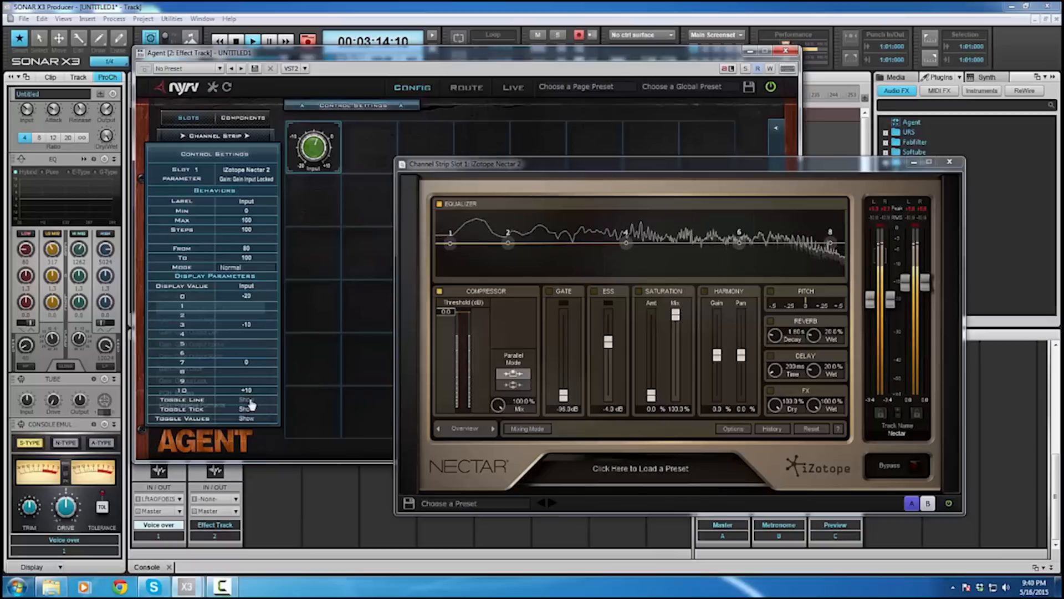
pyautogui.click(257, 420)
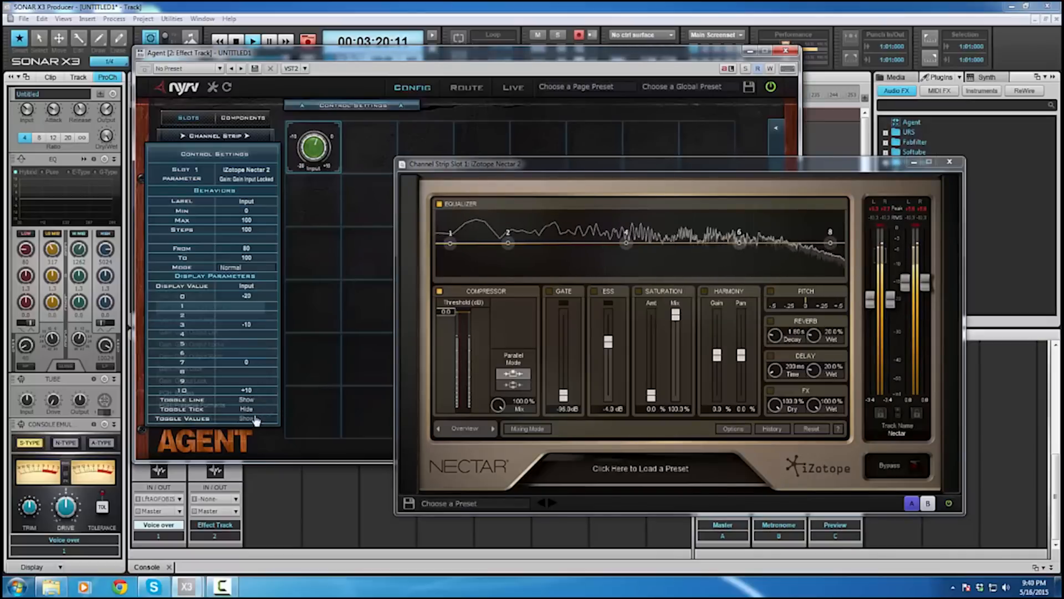
pyautogui.click(261, 403)
pyautogui.moveTo(313, 153)
pyautogui.mouseDown()
pyautogui.moveTo(309, 139)
pyautogui.moveTo(327, 137)
pyautogui.mouseUp()
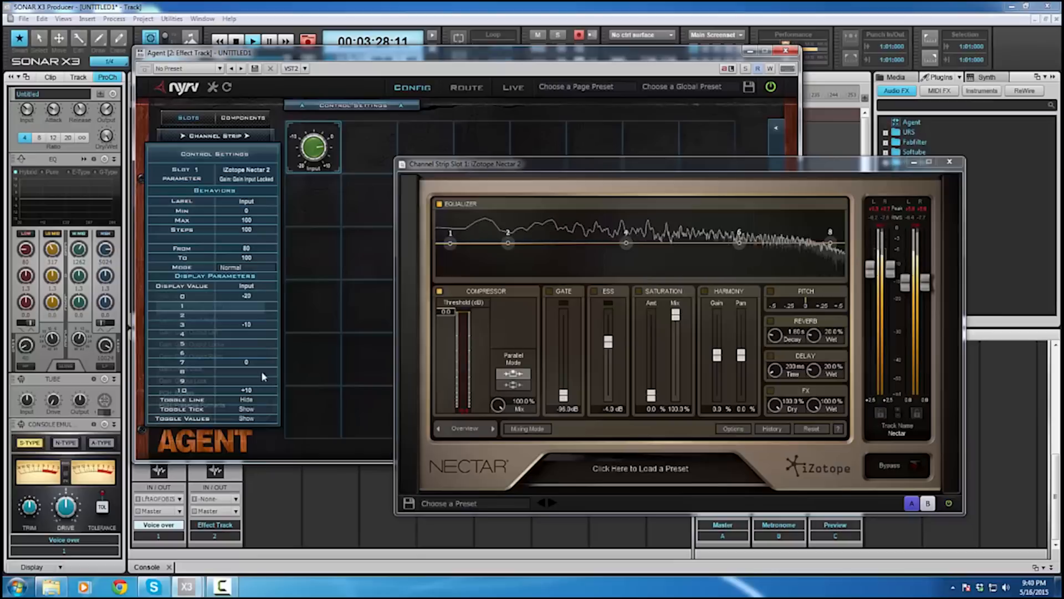
# Save the Input knob's configuration as the default for this parameter, overwriting the stored default.
pyautogui.moveTo(223, 156); pyautogui.dragTo(280, 185)
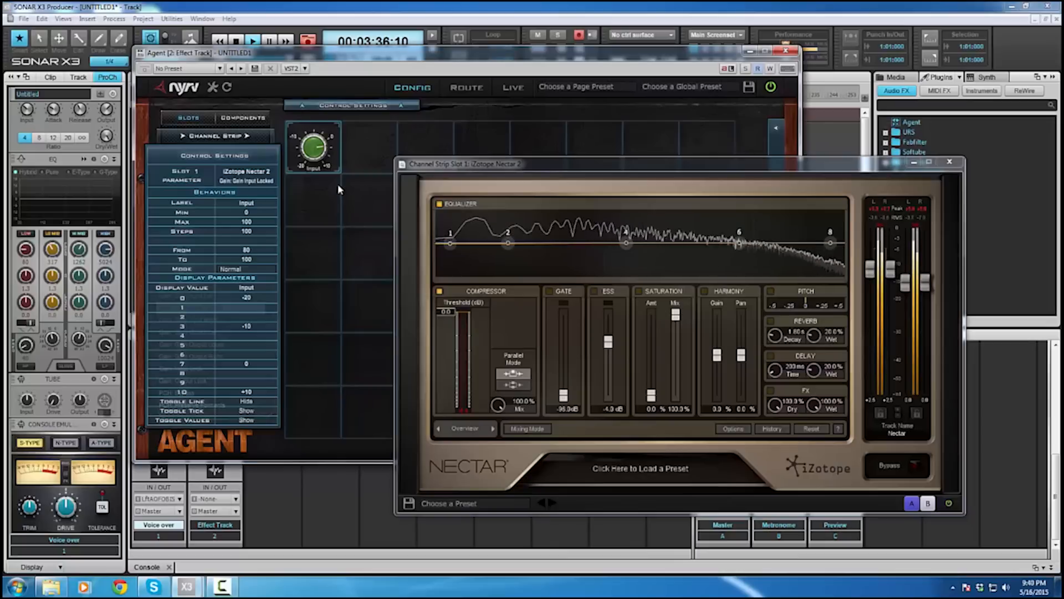
pyautogui.rightClick(331, 132)
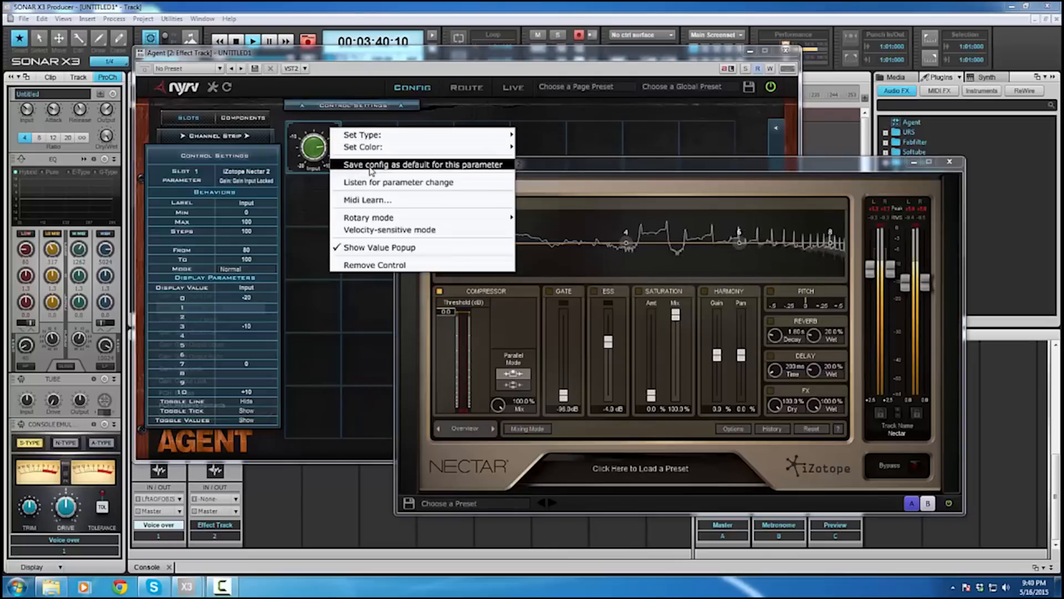
pyautogui.click(427, 166)
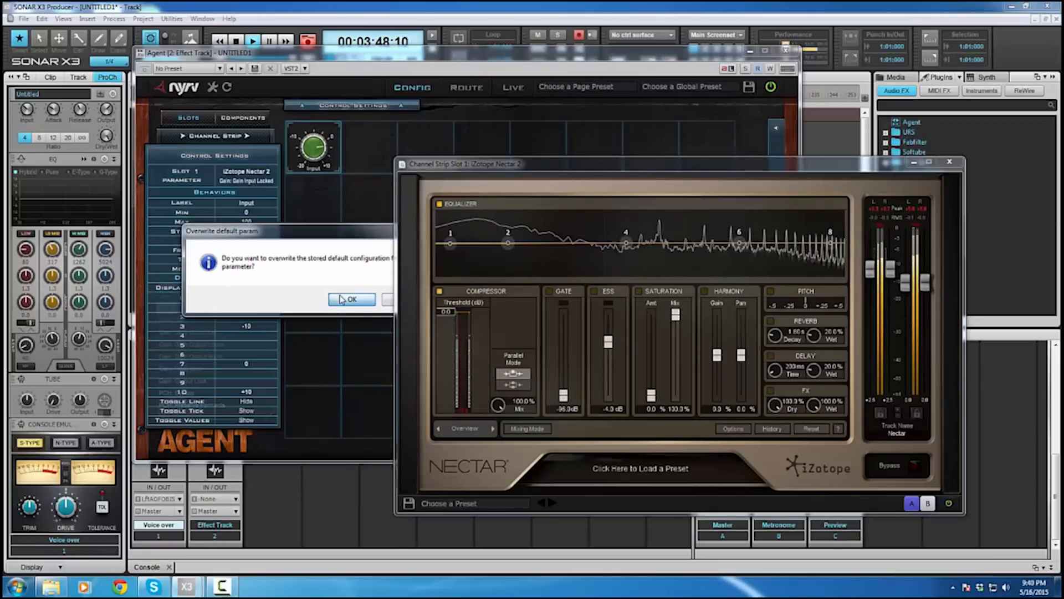
pyautogui.click(351, 300)
# Add a second Gain: Gain Input Locked control below the first, remove the original, and move the new one into its cell.
pyautogui.moveTo(218, 163); pyautogui.dragTo(486, 143)
pyautogui.moveTo(192, 313); pyautogui.dragTo(314, 201)
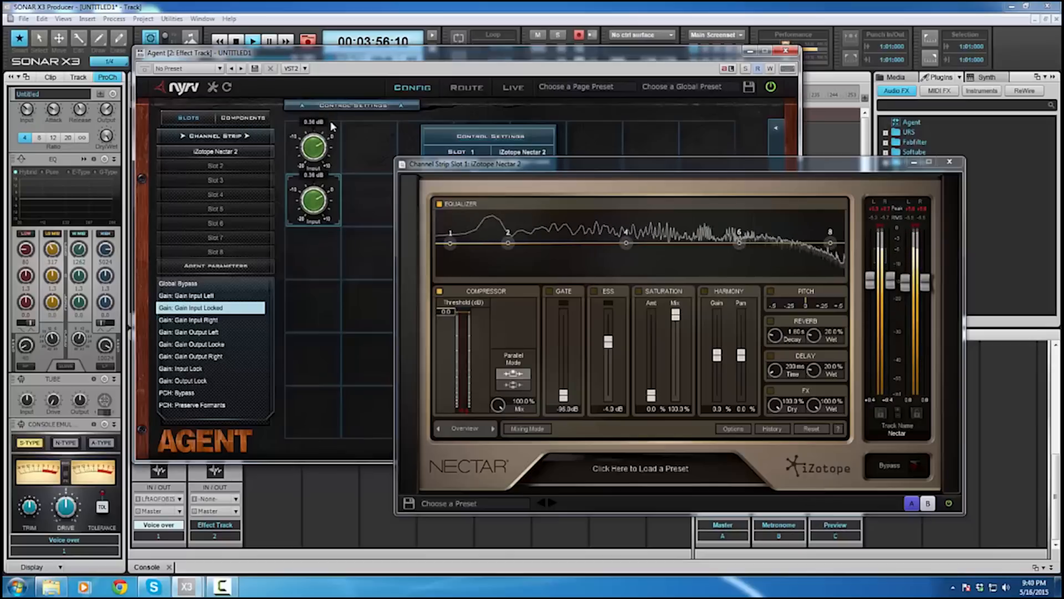
pyautogui.rightClick(330, 157)
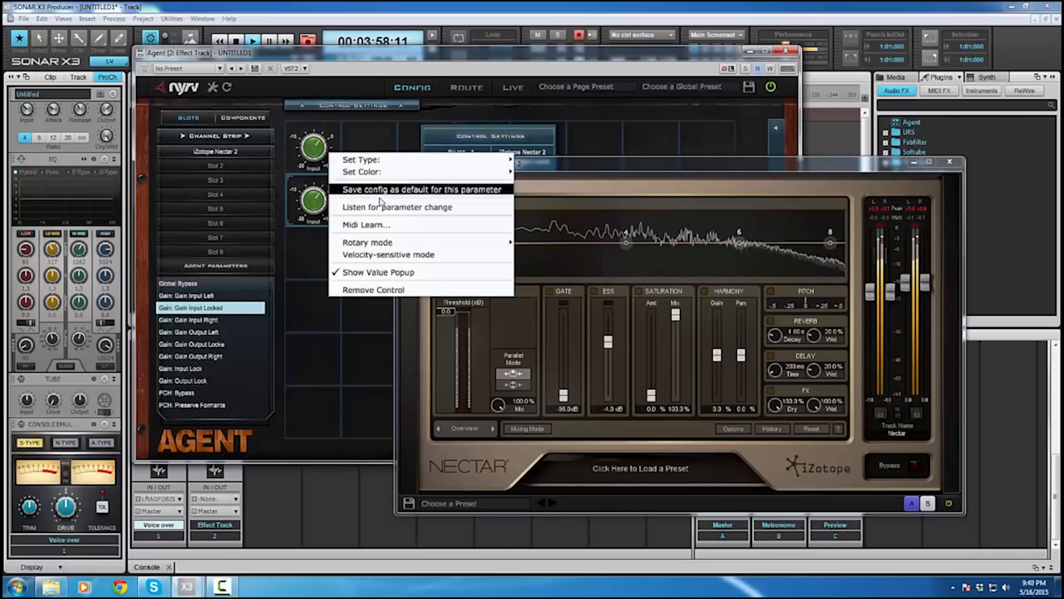
pyautogui.click(371, 289)
pyautogui.moveTo(328, 215); pyautogui.dragTo(334, 142)
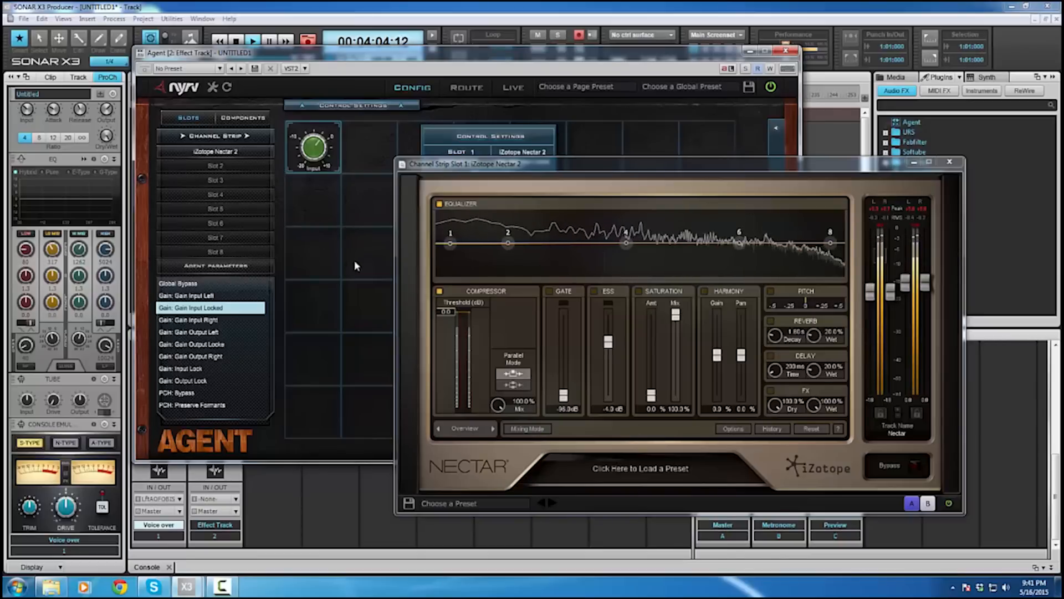
# Arrange the Control Settings panel just below the Input knob and move the Nectar 2 window clear of it.
pyautogui.click(425, 135)
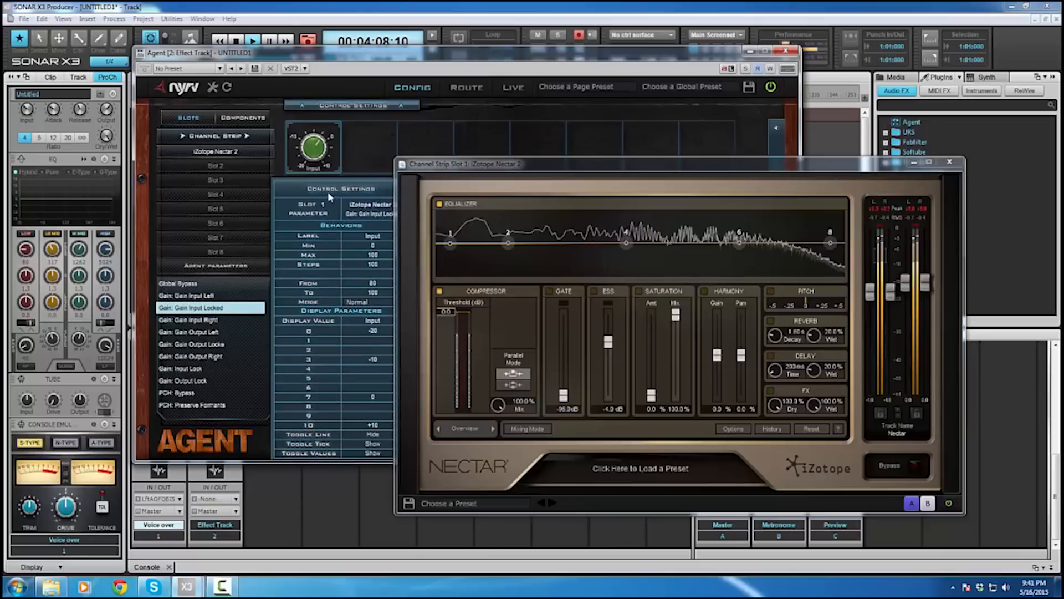
pyautogui.moveTo(557, 164); pyautogui.dragTo(592, 101)
pyautogui.moveTo(370, 194); pyautogui.dragTo(388, 179)
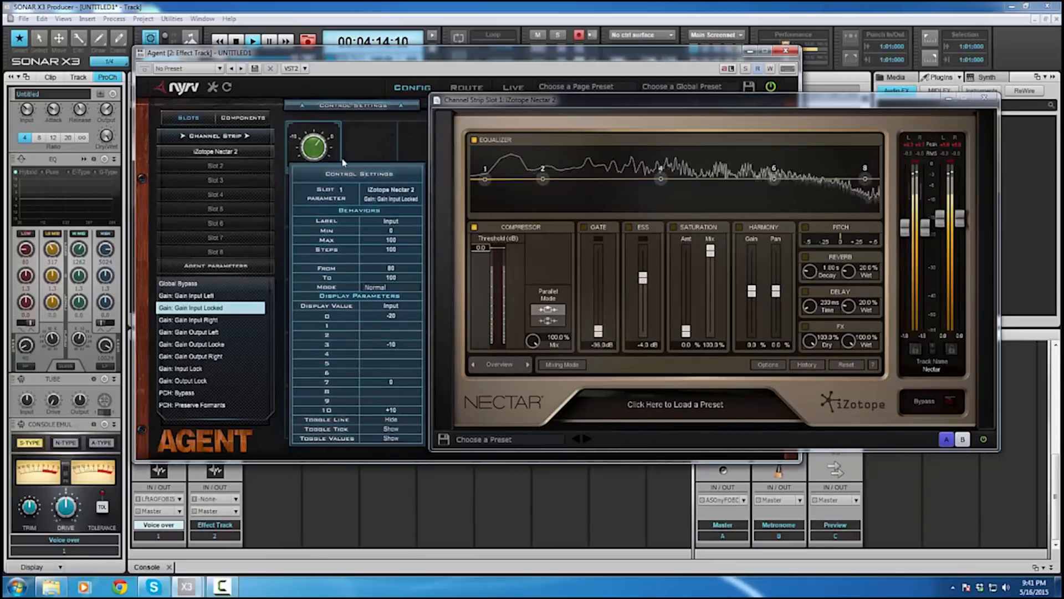
pyautogui.moveTo(388, 179); pyautogui.dragTo(350, 190)
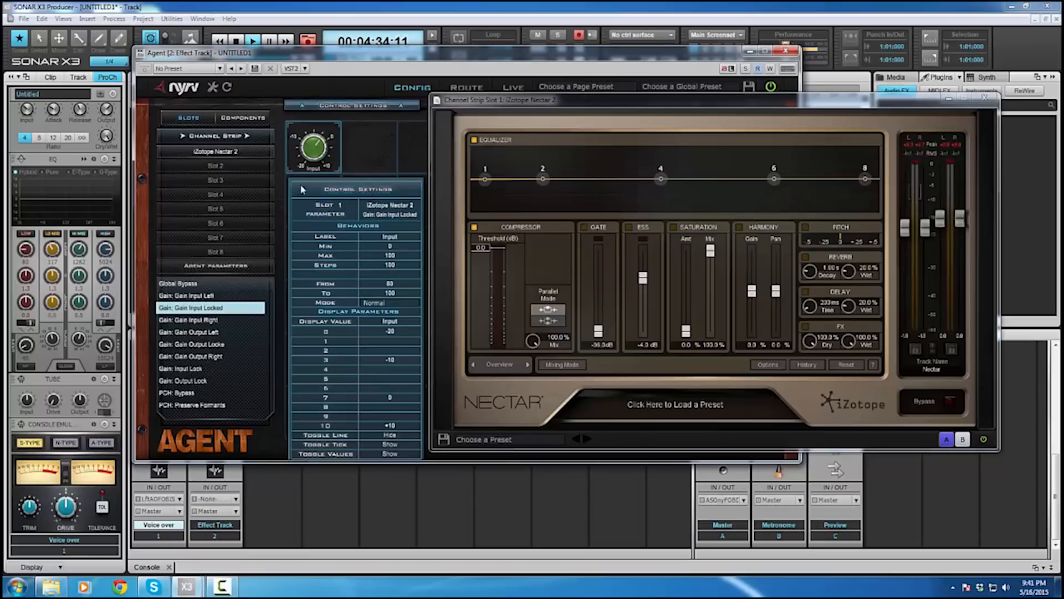
pyautogui.moveTo(369, 195); pyautogui.dragTo(368, 190)
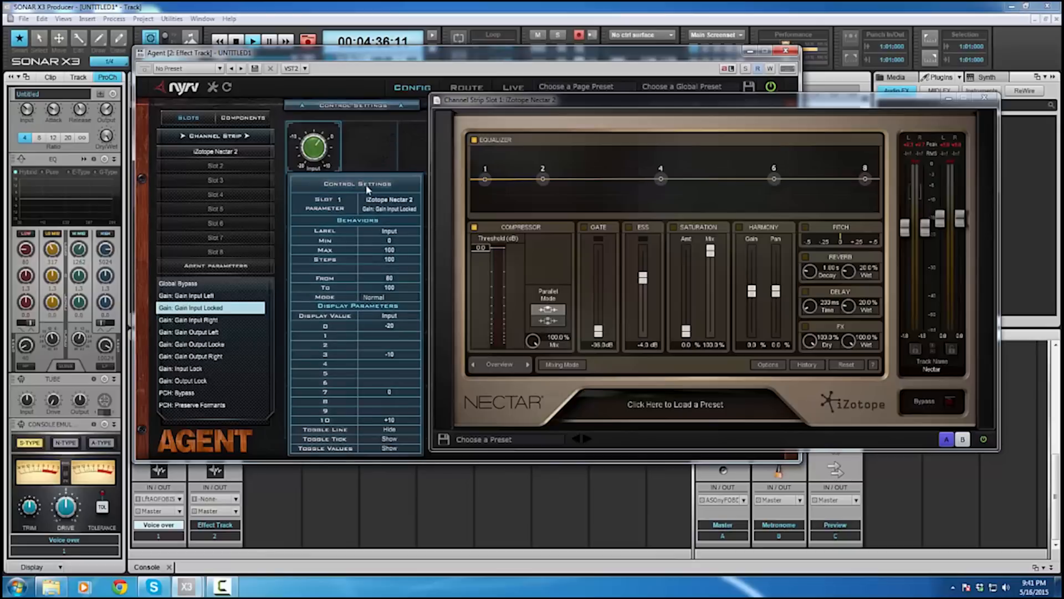